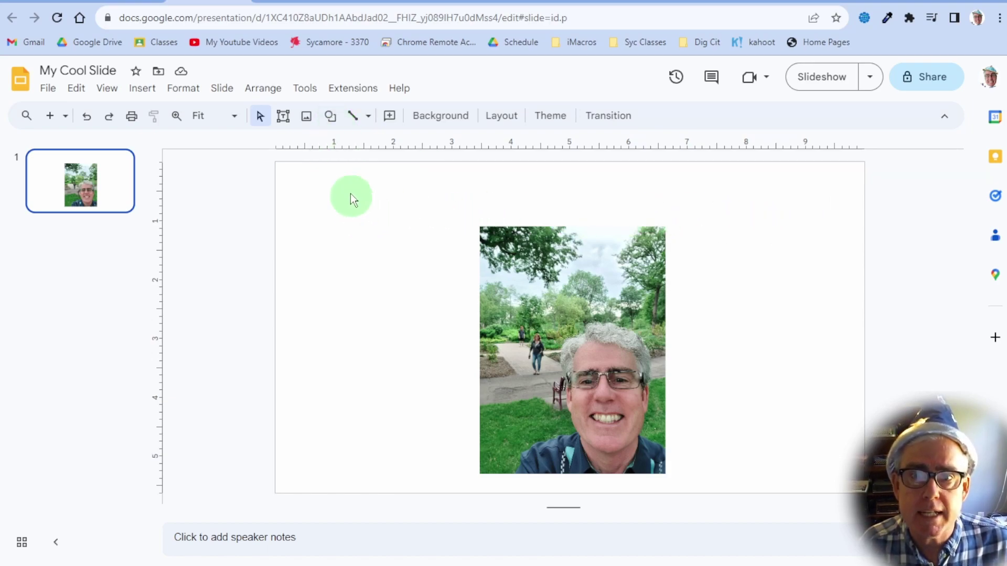
# Draw a rectangle across the top of the slide, above the photo
pyautogui.click(331, 116)
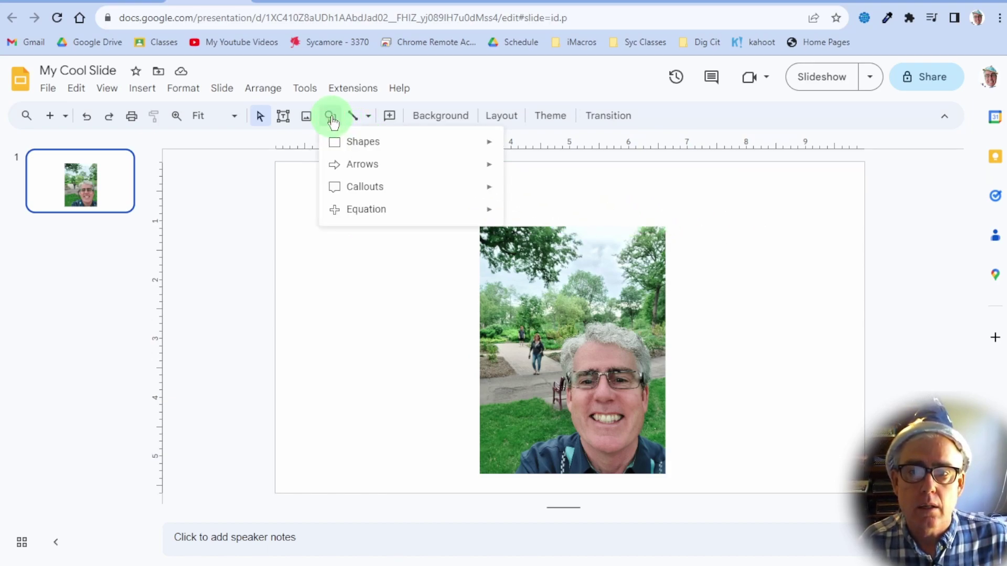
pyautogui.moveTo(337, 142)
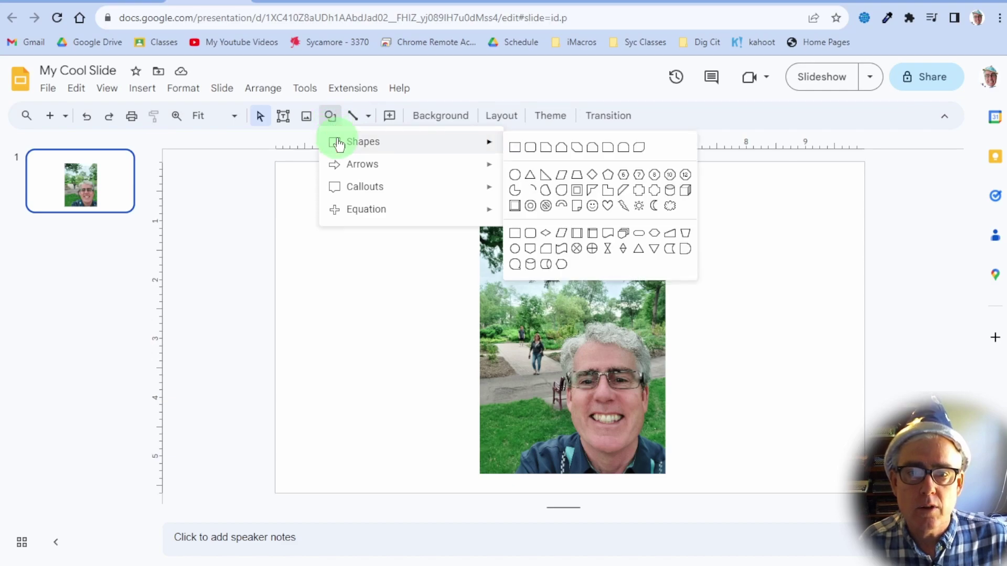
pyautogui.click(516, 148)
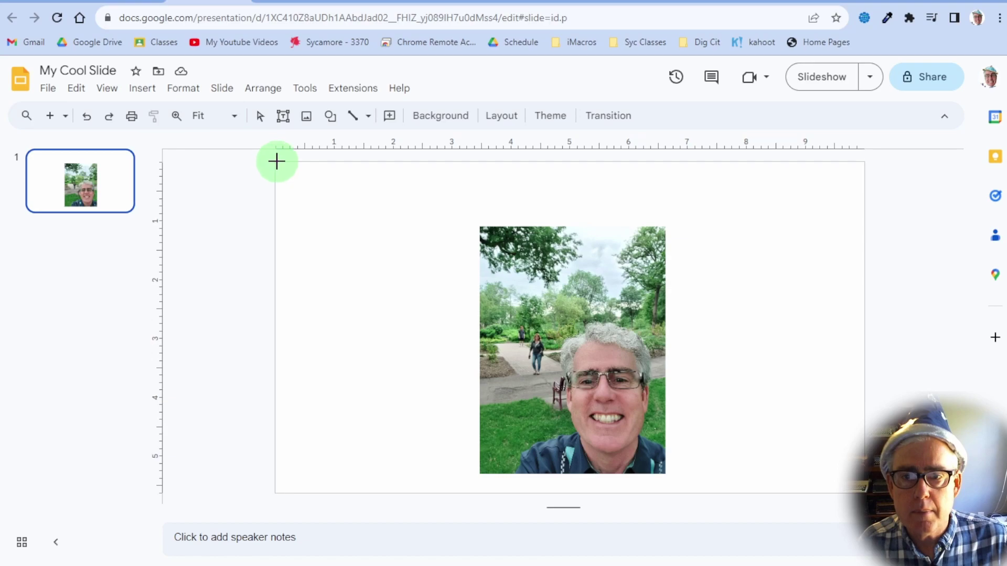
pyautogui.moveTo(277, 162); pyautogui.dragTo(862, 210)
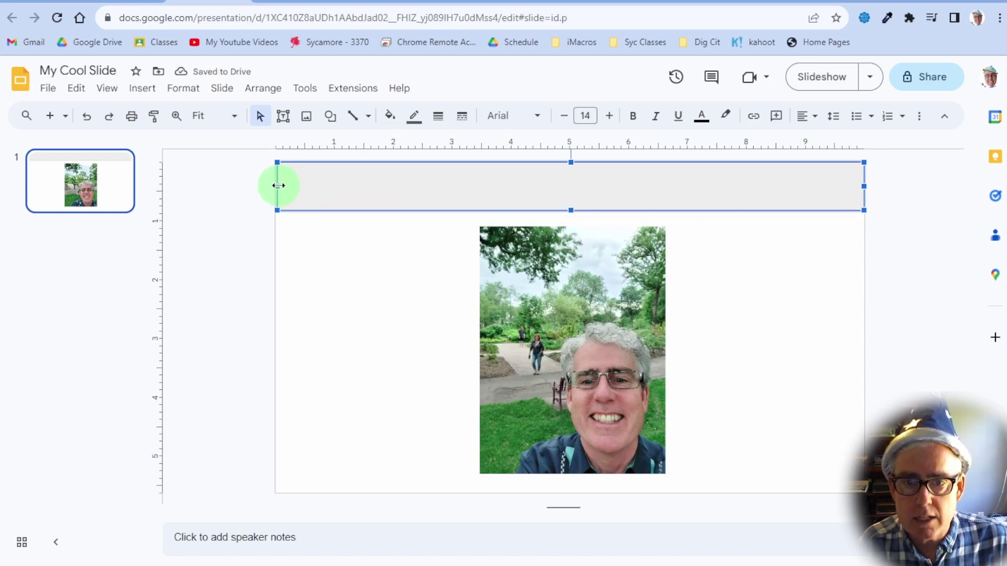
# Adjust the rectangle's left and right edges so it spans the full slide width
pyautogui.moveTo(278, 185); pyautogui.dragTo(276, 187)
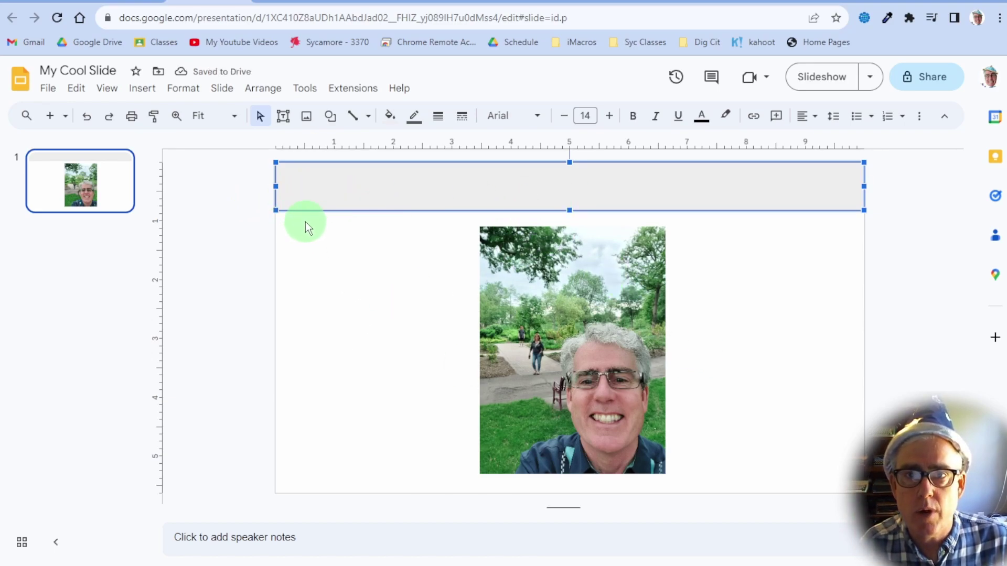
pyautogui.moveTo(276, 186); pyautogui.dragTo(388, 184)
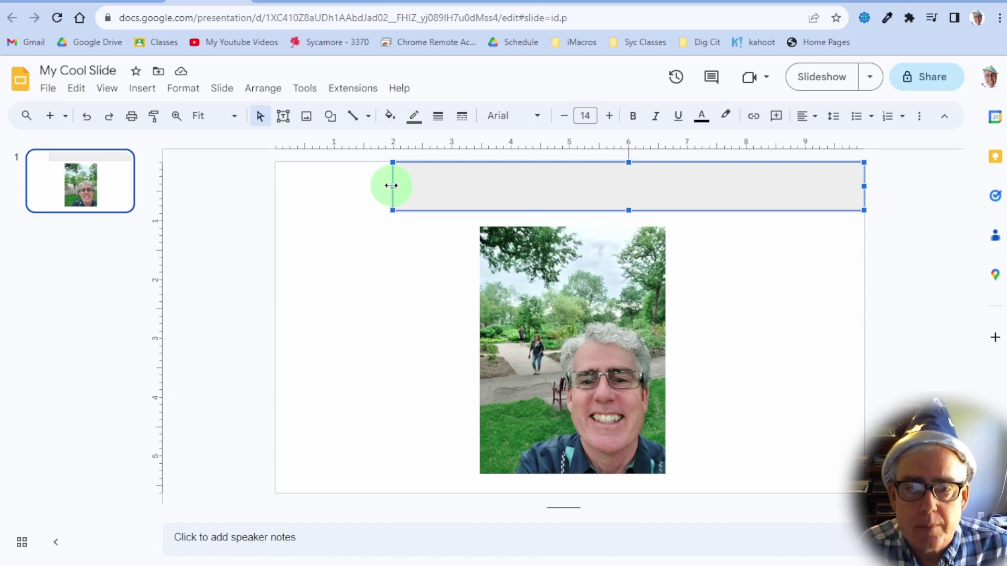
pyautogui.moveTo(391, 186); pyautogui.dragTo(275, 195)
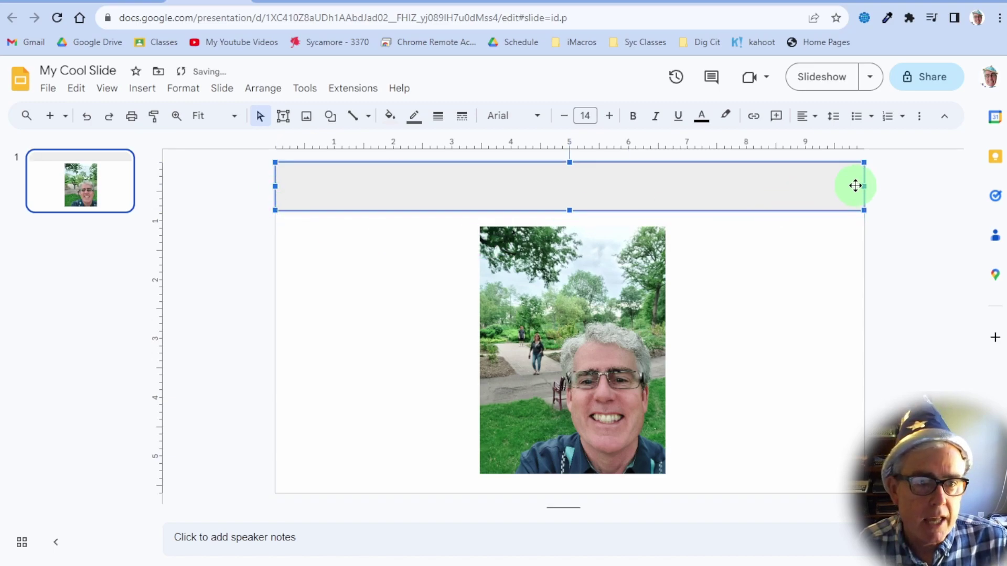
pyautogui.click(850, 231)
pyautogui.click(862, 191)
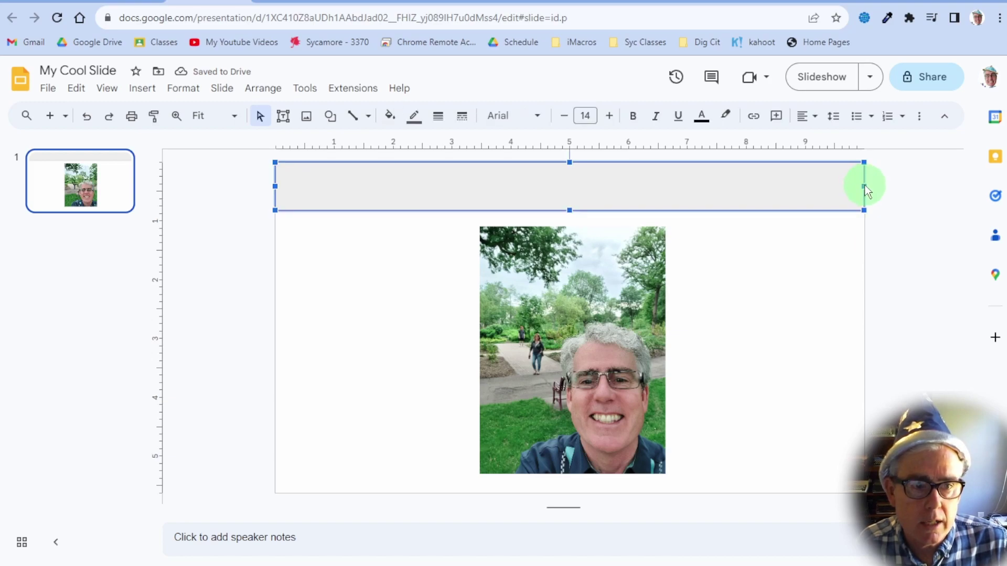
pyautogui.moveTo(864, 187)
pyautogui.mouseDown()
pyautogui.moveTo(846, 191)
pyautogui.moveTo(863, 192)
pyautogui.mouseUp()
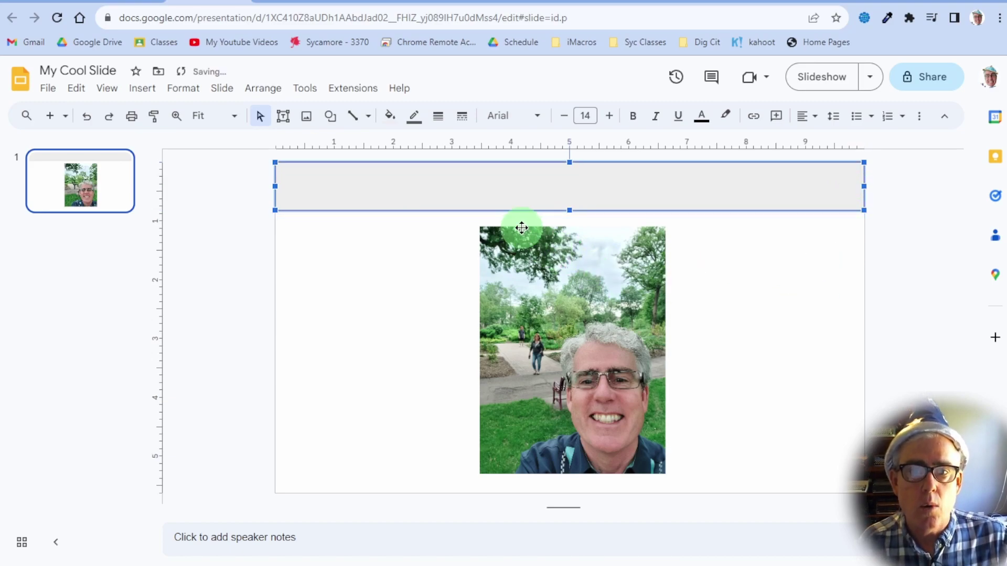
# Make the banner rectangle's border colour transparent
pyautogui.click(415, 119)
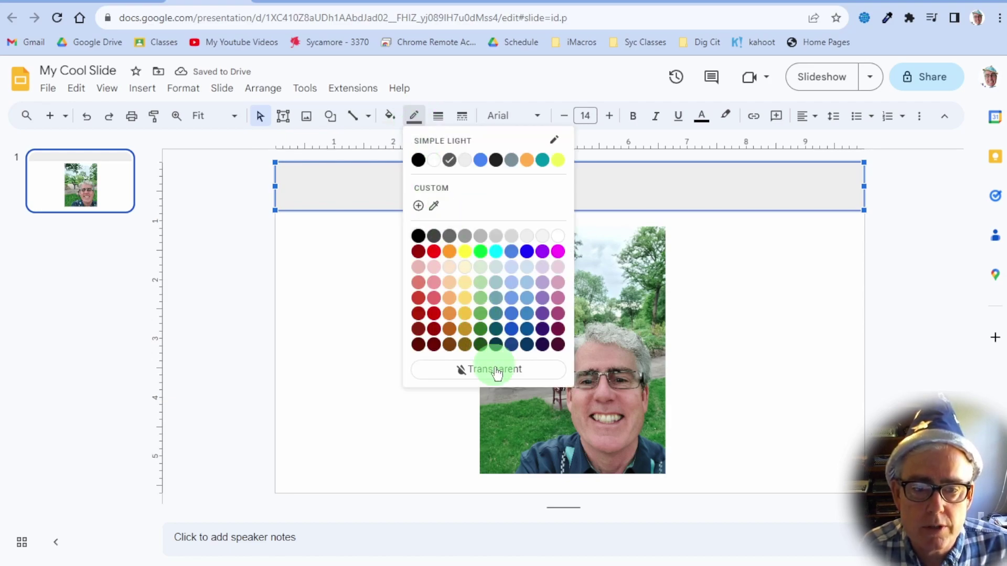
pyautogui.click(225, 269)
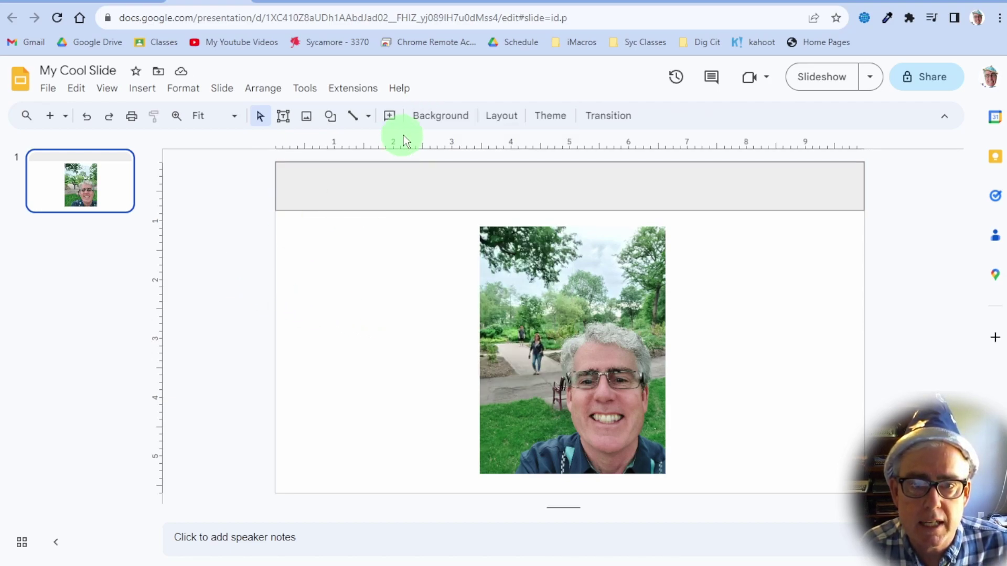
pyautogui.click(337, 176)
pyautogui.click(239, 269)
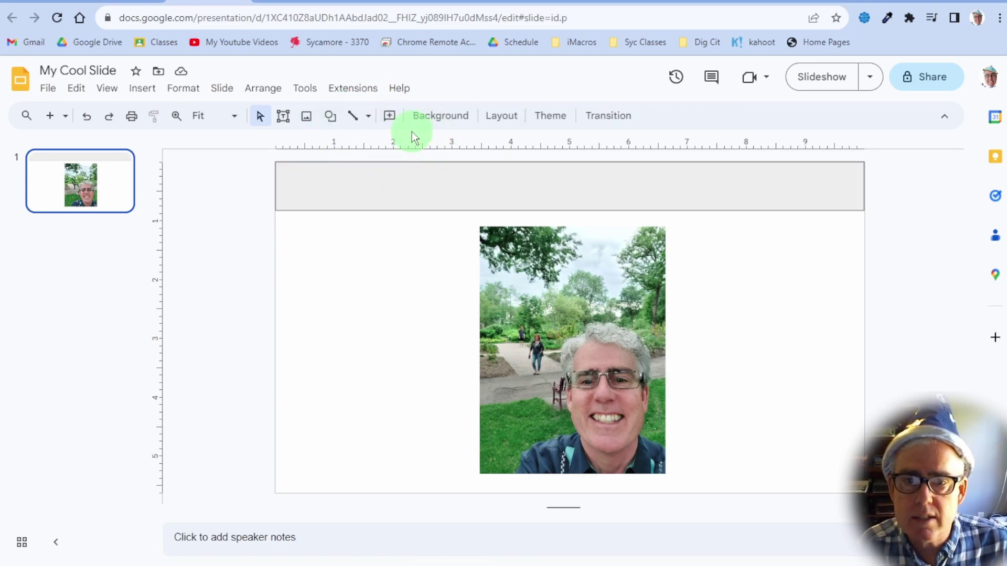
pyautogui.click(370, 188)
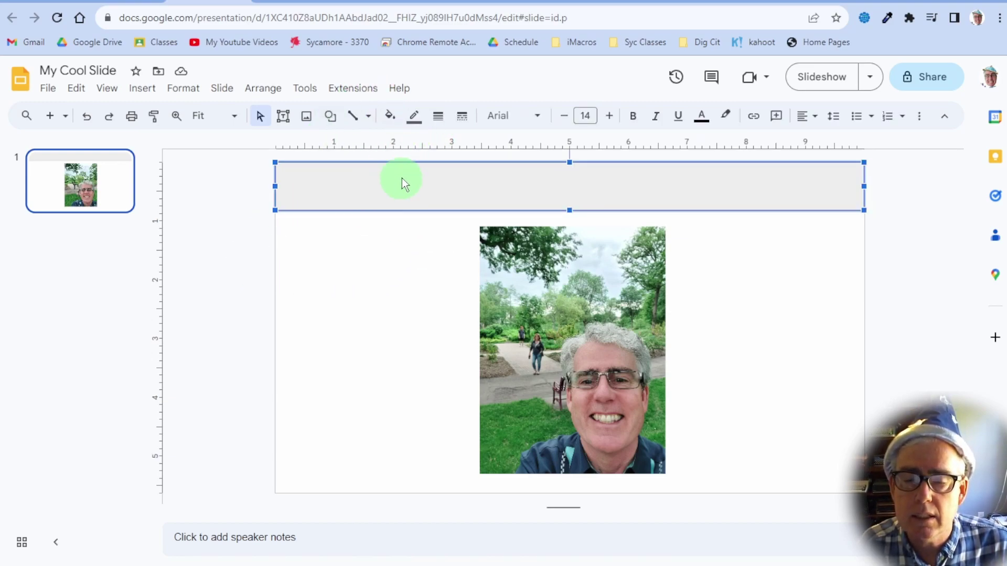
pyautogui.click(415, 118)
pyautogui.click(480, 368)
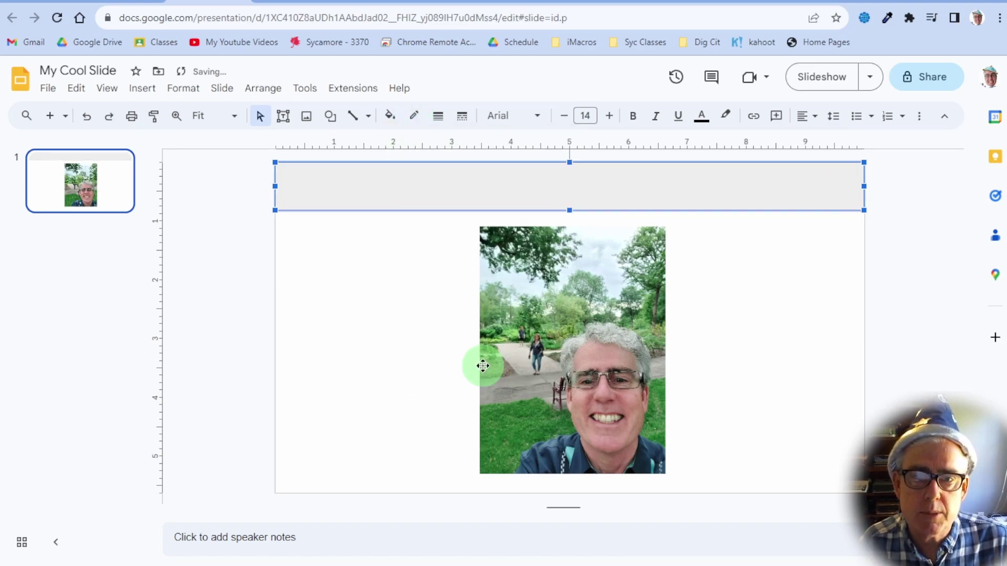
pyautogui.click(354, 252)
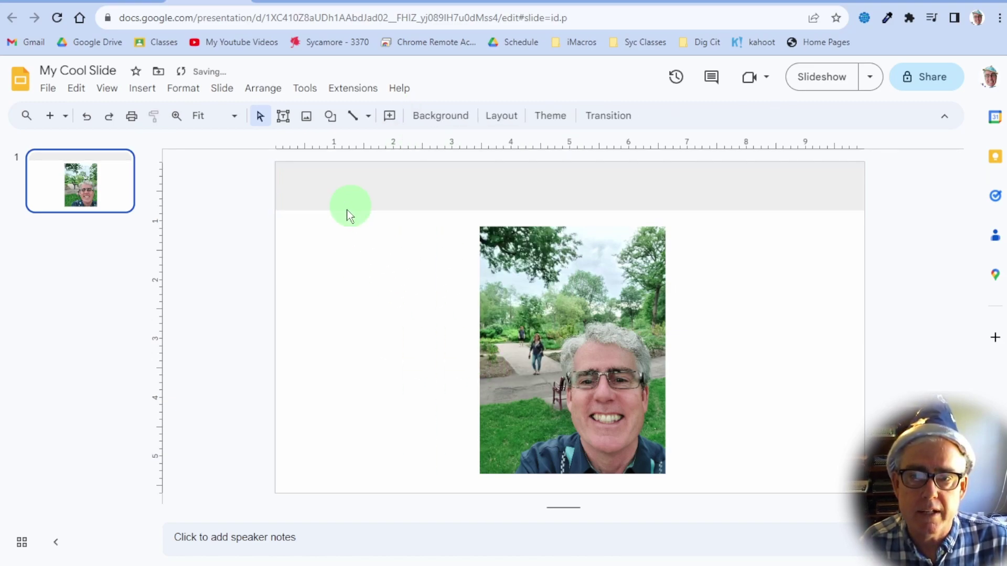
# Fill the banner rectangle with solid black
pyautogui.click(395, 200)
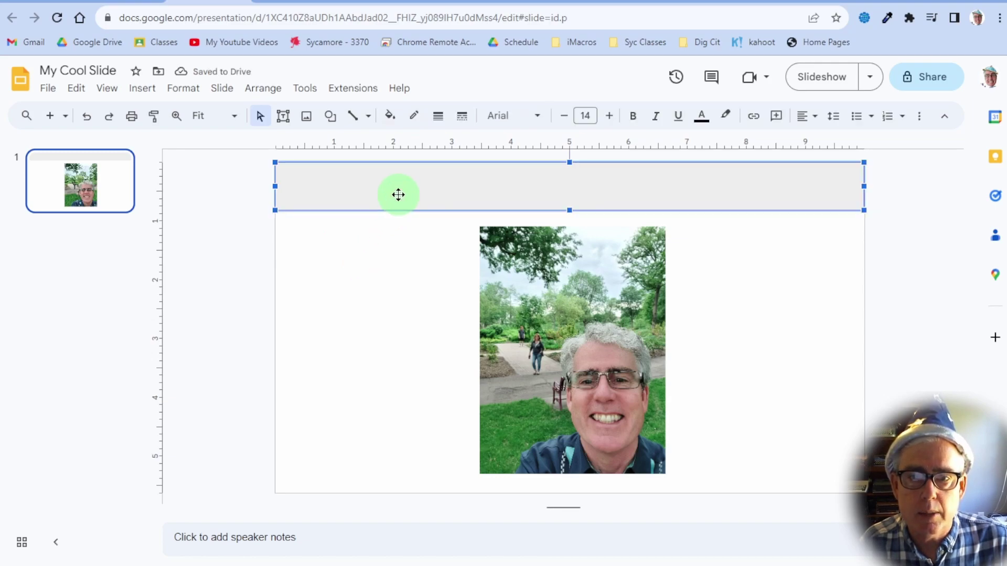
pyautogui.click(394, 123)
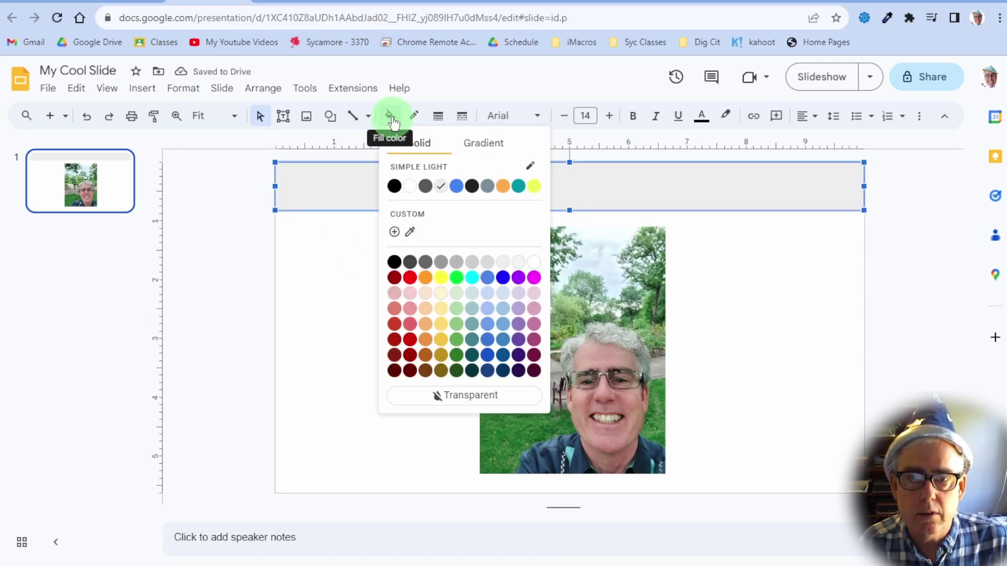
pyautogui.click(395, 186)
pyautogui.click(357, 278)
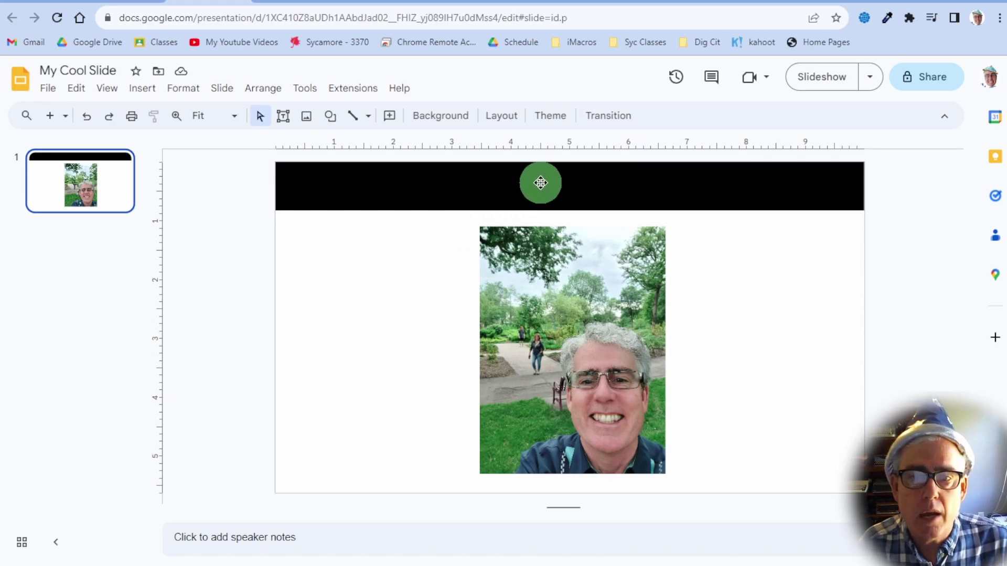
# Add white text reading 'All About' followed by the person's full name inside the black banner
pyautogui.click(493, 184)
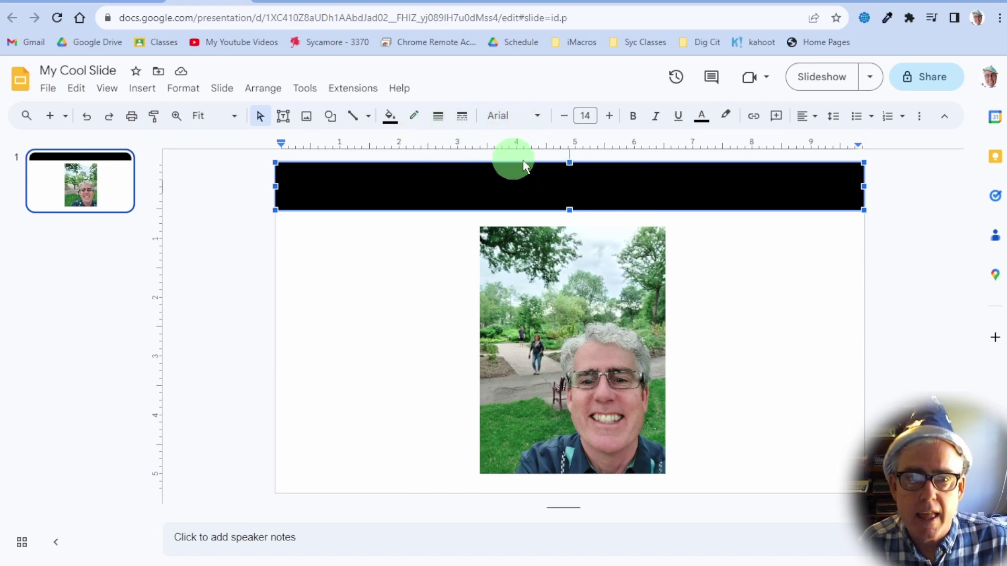
pyautogui.click(591, 182)
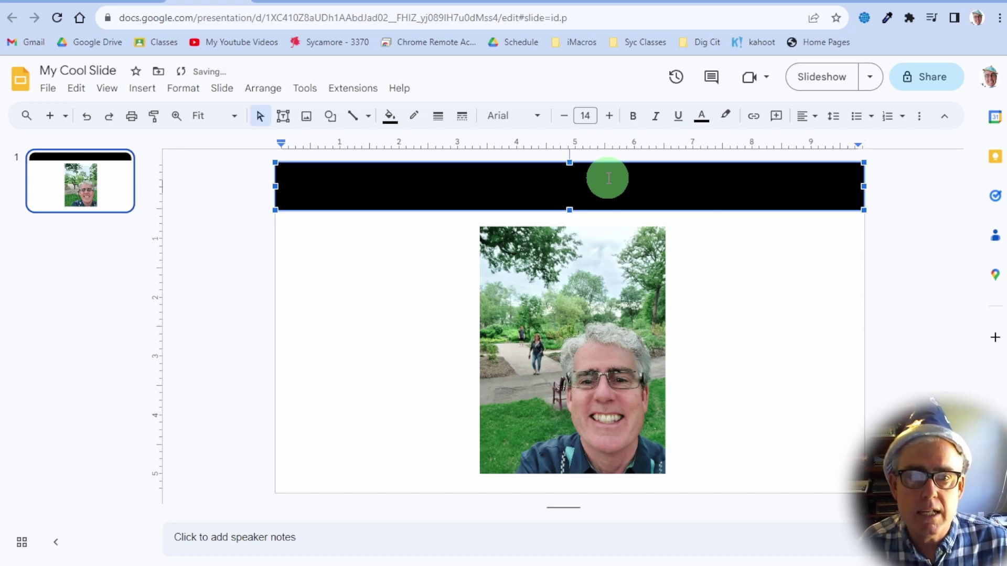
pyautogui.click(701, 117)
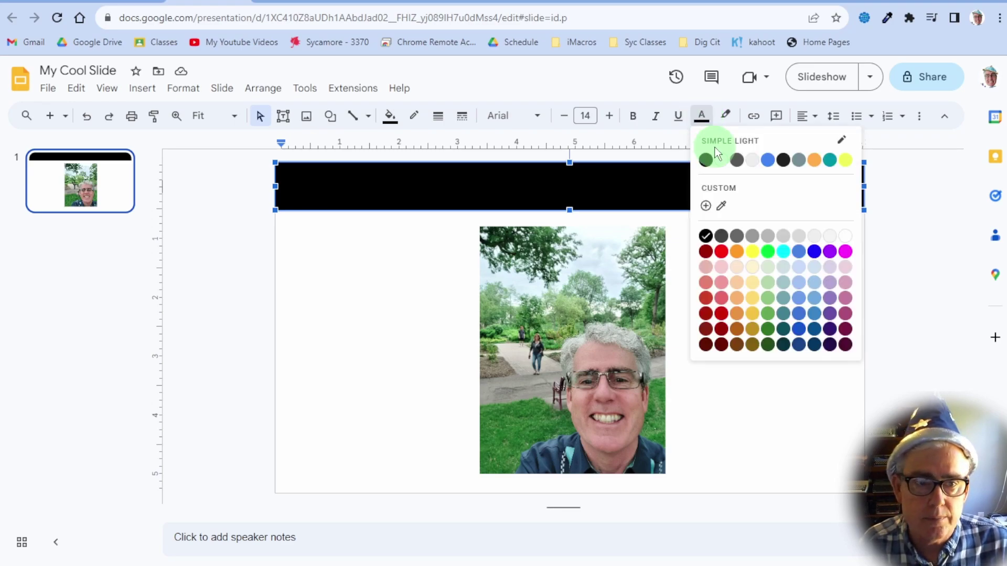
pyautogui.click(722, 160)
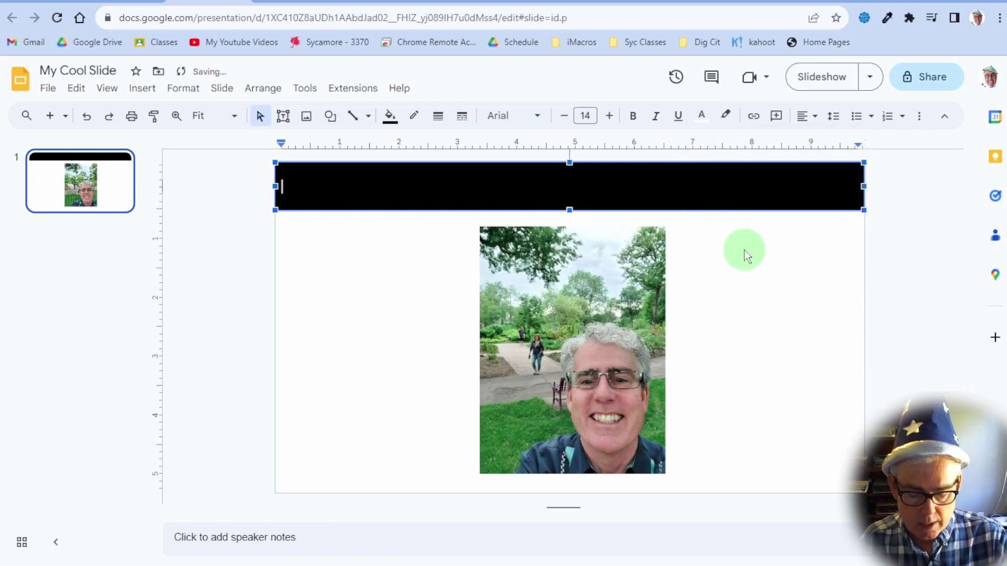
pyautogui.write('A')
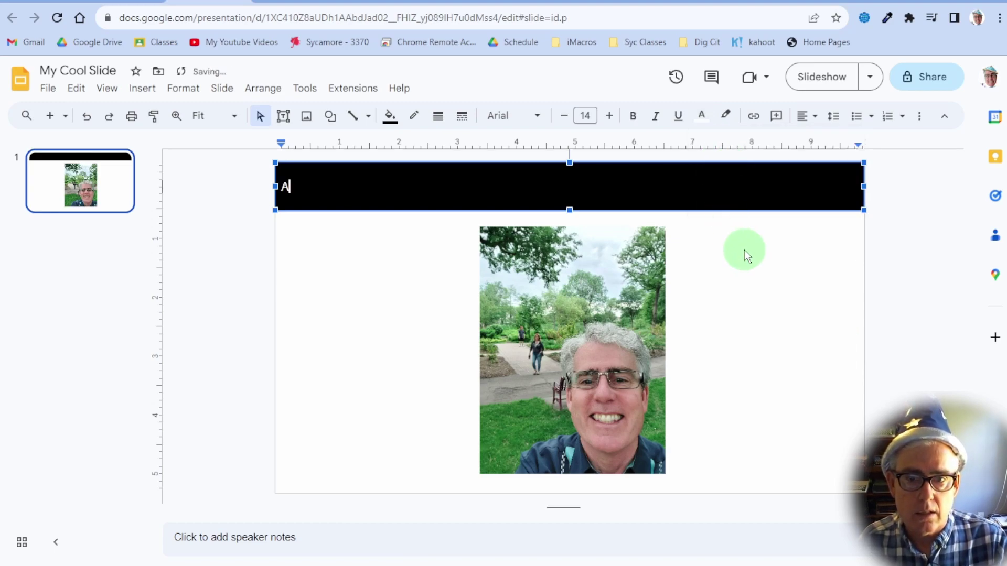
pyautogui.write('ll About ')
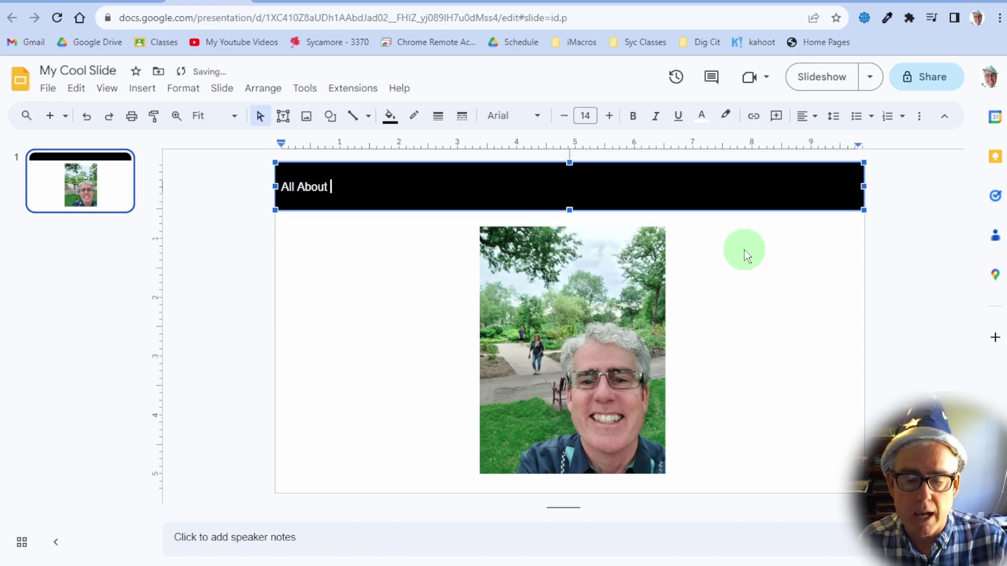
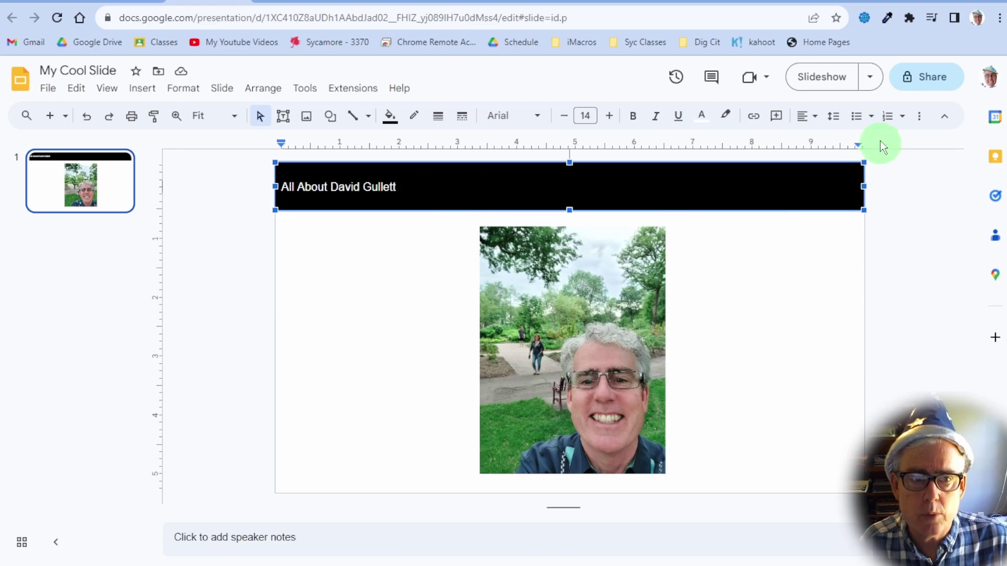
# Set the banner title's alignment to Center, then select the whole title text
pyautogui.click(812, 121)
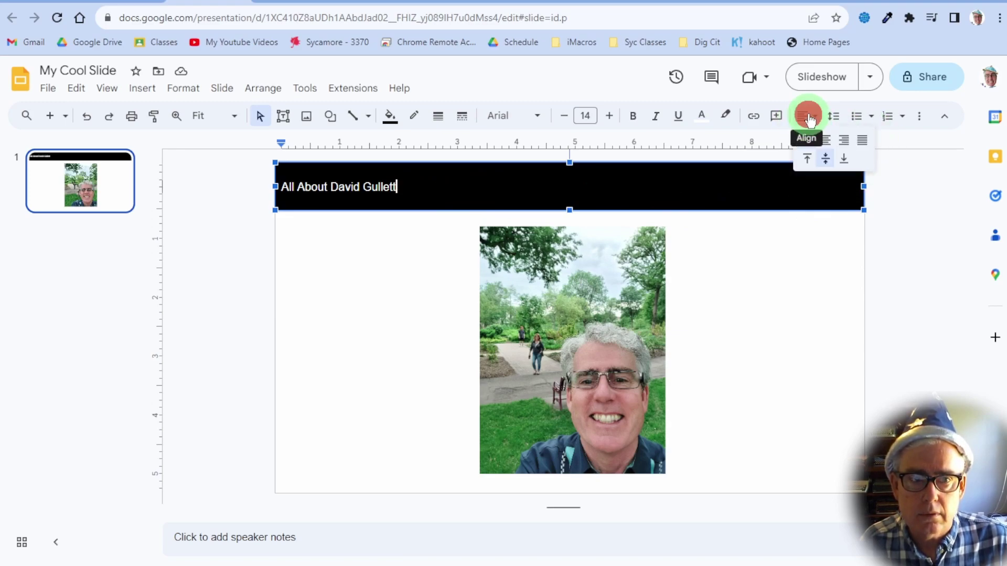
pyautogui.click(845, 141)
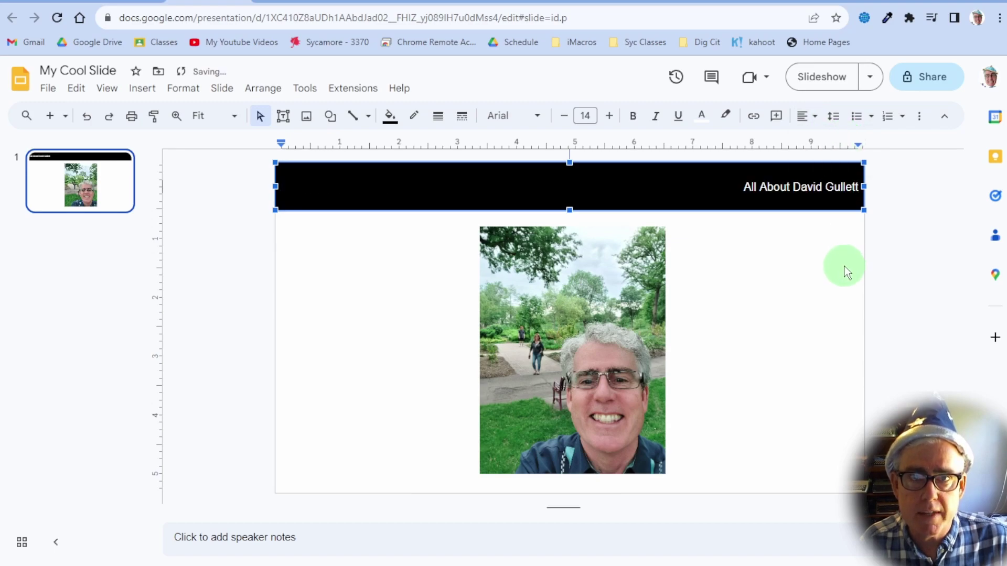
pyautogui.click(817, 122)
pyautogui.click(802, 141)
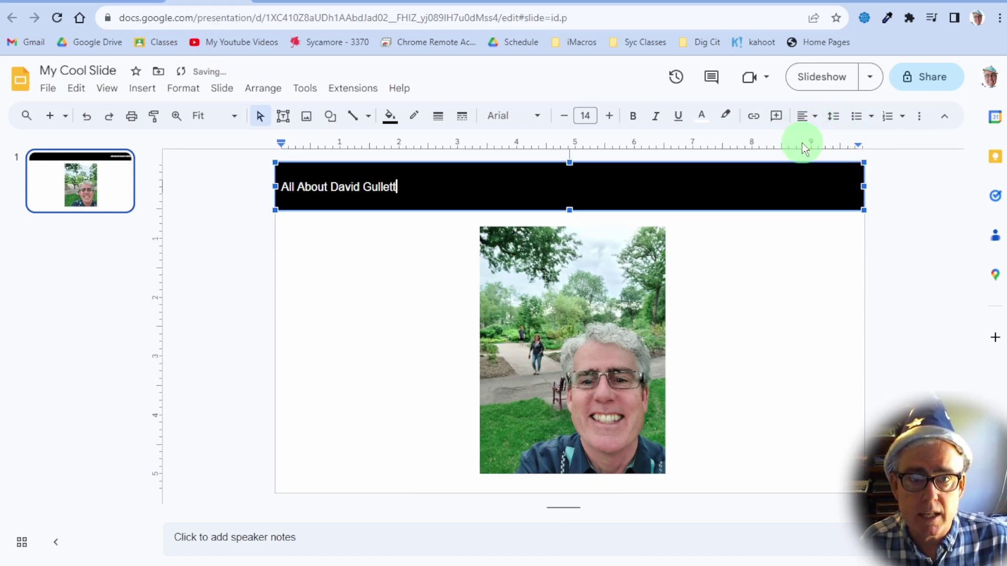
pyautogui.click(816, 120)
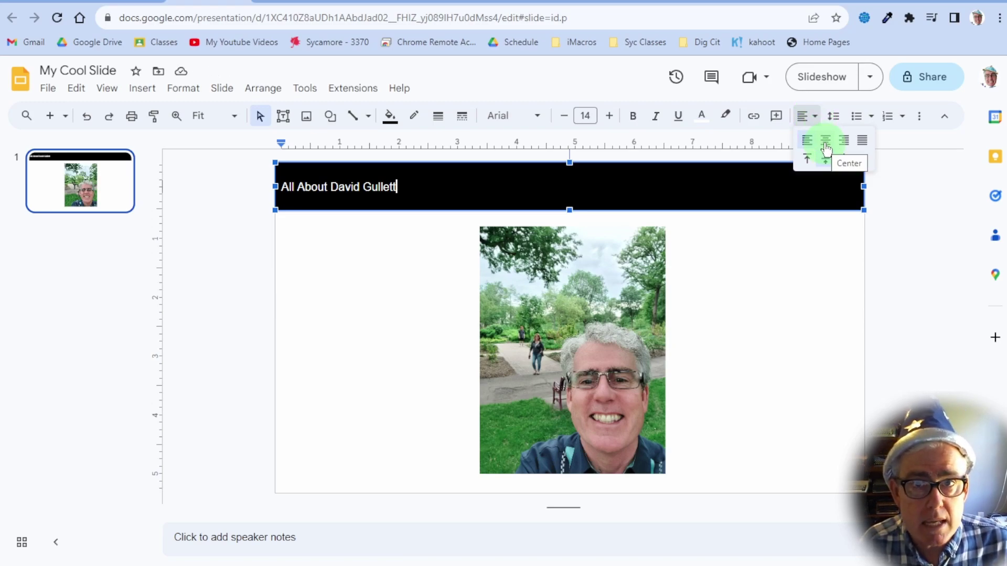
pyautogui.click(825, 142)
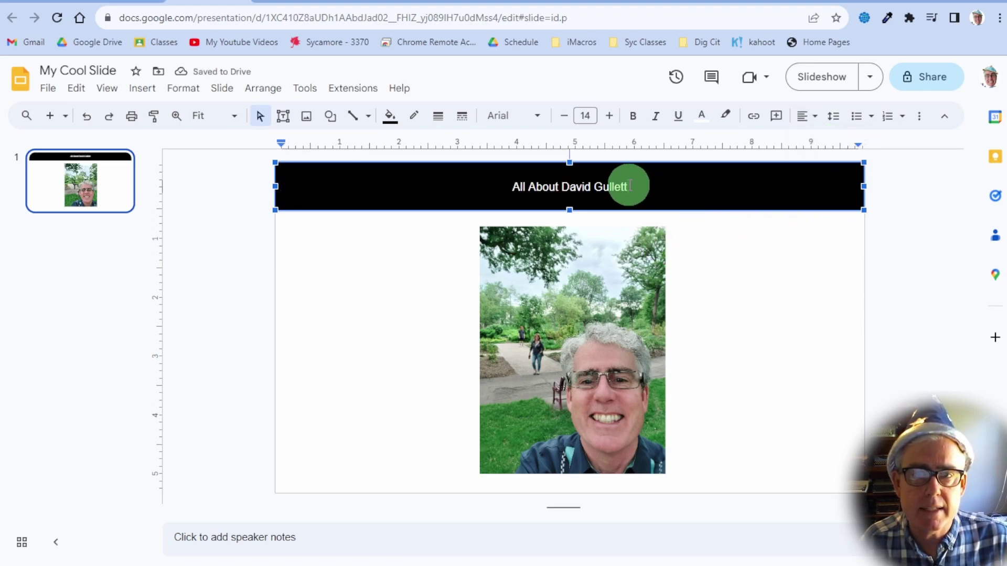
pyautogui.moveTo(629, 186); pyautogui.dragTo(393, 209)
# Select the entire title and set its font size to 41 pt
pyautogui.click(653, 189)
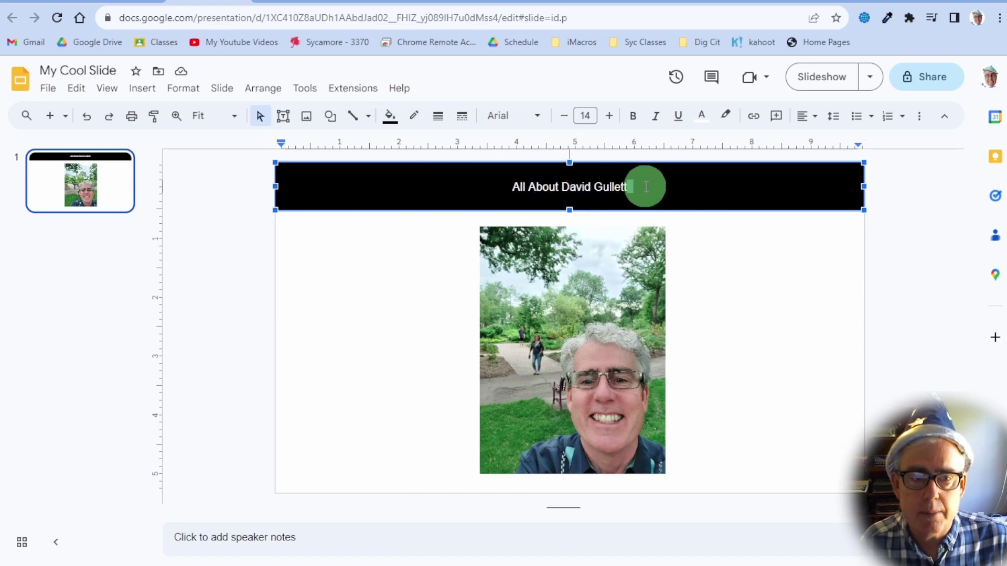
pyautogui.moveTo(513, 185); pyautogui.dragTo(634, 185)
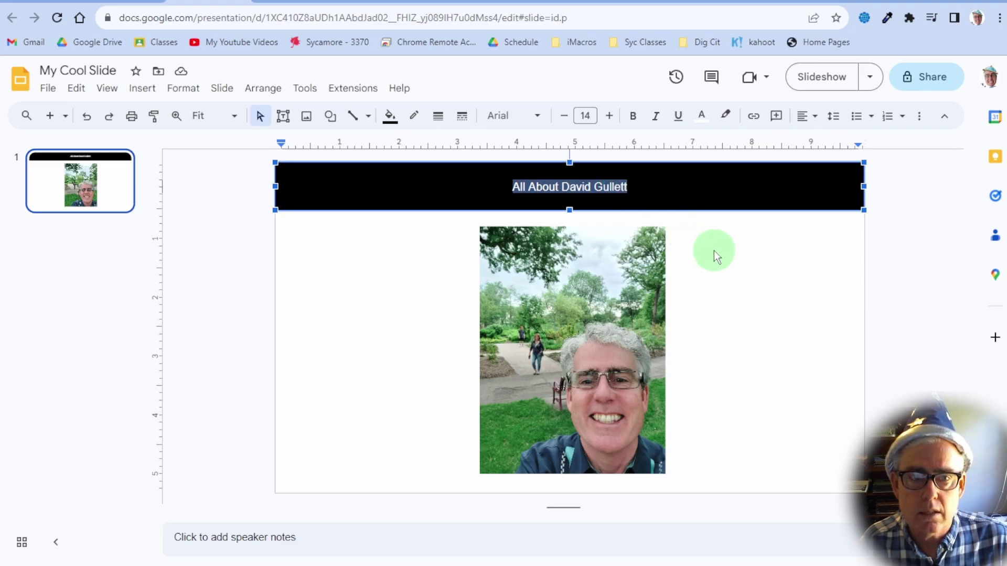
pyautogui.tripleClick(647, 204)
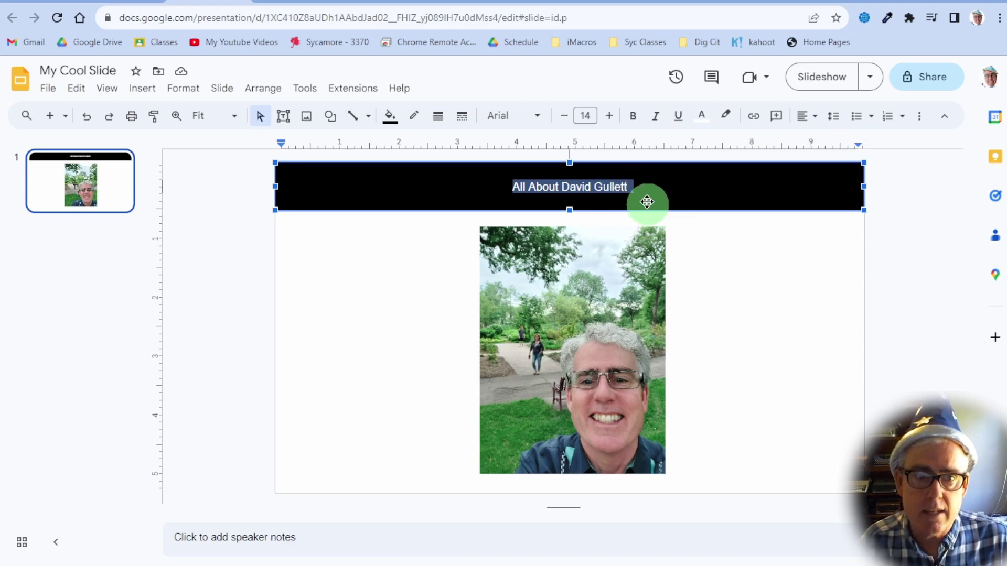
pyautogui.click(609, 117)
pyautogui.click(610, 117)
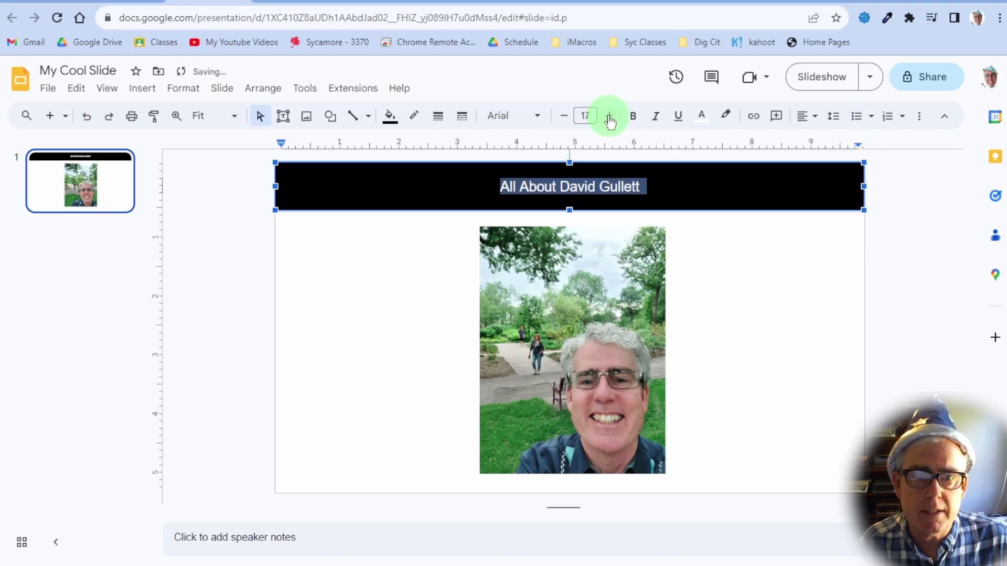
pyautogui.click(609, 116)
pyautogui.click(609, 116)
pyautogui.click(610, 116)
pyautogui.click(609, 116)
pyautogui.click(609, 117)
pyautogui.click(609, 116)
pyautogui.click(610, 117)
pyautogui.click(609, 116)
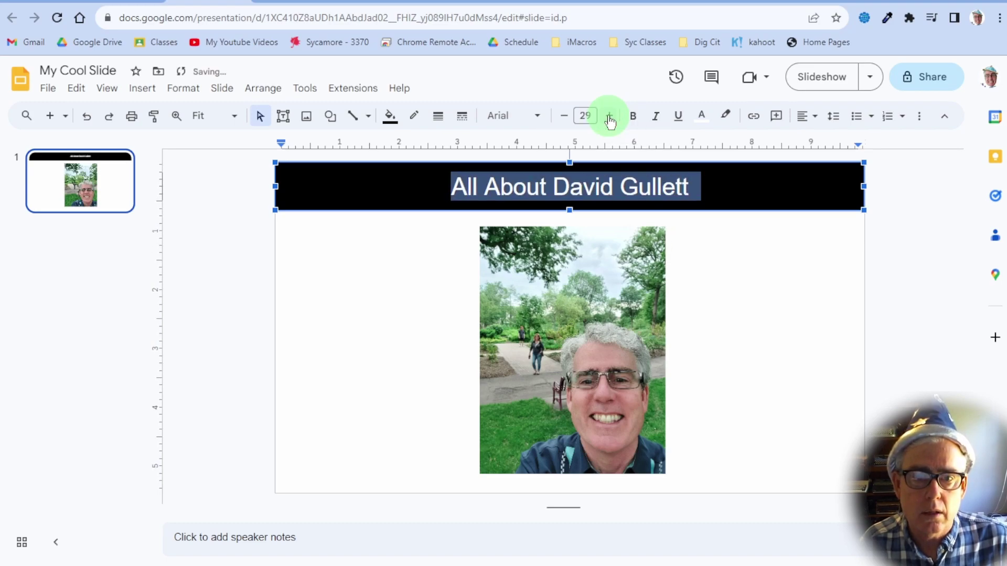
pyautogui.click(610, 116)
pyautogui.click(609, 117)
pyautogui.click(609, 116)
pyautogui.click(609, 116)
pyautogui.click(609, 117)
pyautogui.click(609, 116)
pyautogui.click(609, 117)
pyautogui.click(609, 117)
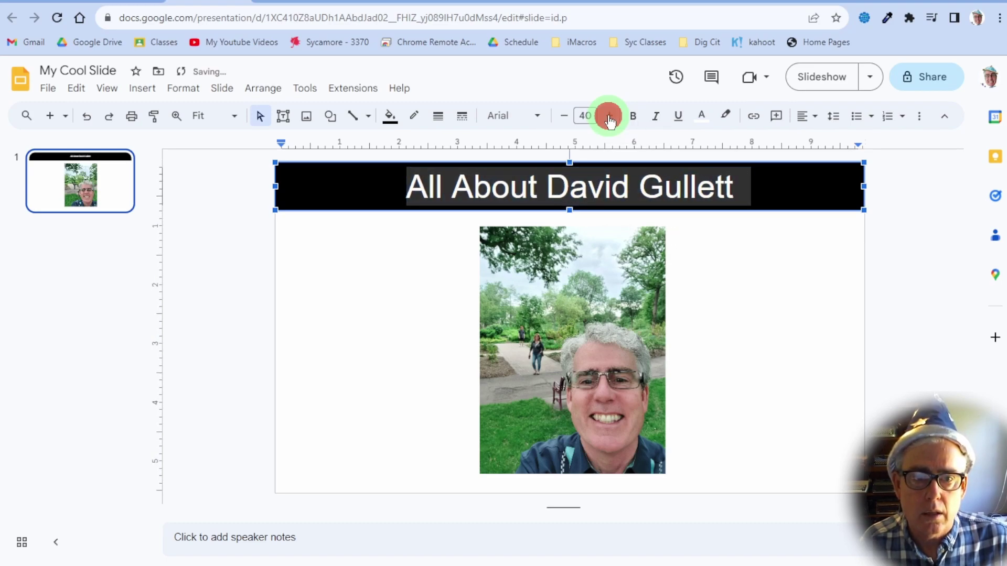
pyautogui.click(610, 118)
pyautogui.click(609, 117)
pyautogui.click(609, 117)
pyautogui.click(609, 118)
pyautogui.click(609, 117)
pyautogui.click(609, 117)
pyautogui.click(609, 117)
pyautogui.click(609, 118)
pyautogui.click(609, 117)
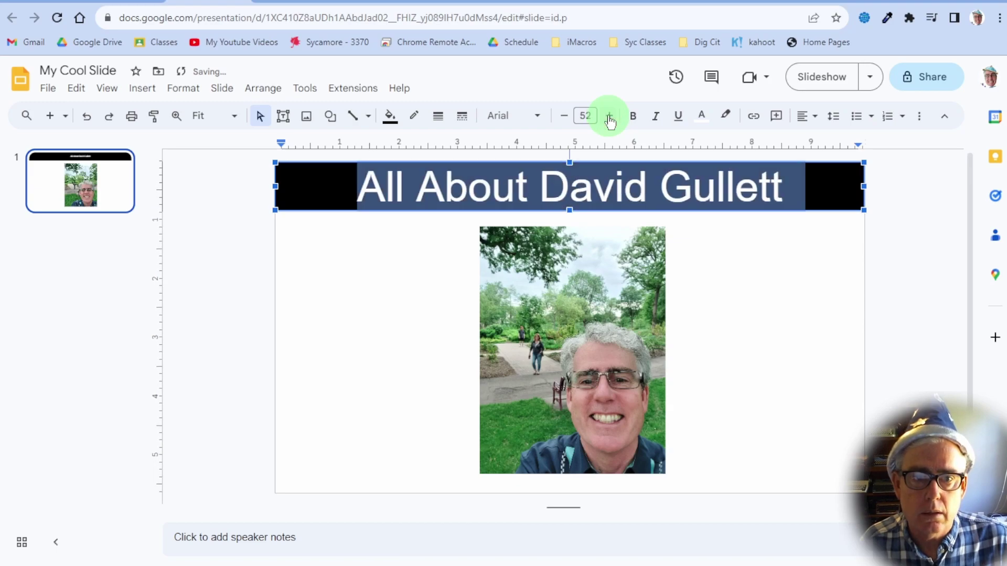
pyautogui.click(565, 118)
pyautogui.click(565, 119)
pyautogui.click(565, 119)
pyautogui.click(564, 119)
pyautogui.click(565, 119)
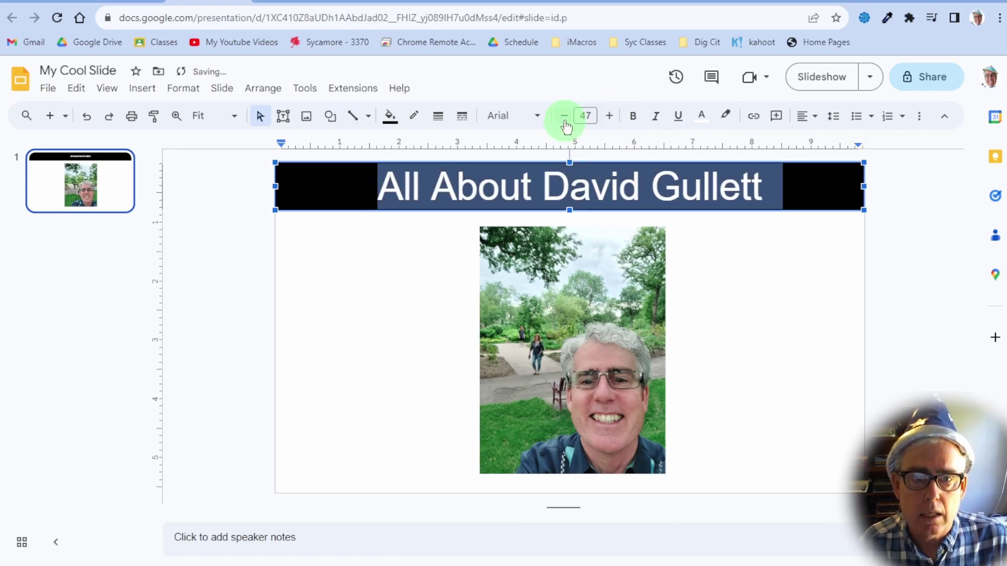
pyautogui.click(564, 119)
pyautogui.click(565, 119)
pyautogui.click(565, 118)
pyautogui.click(565, 119)
pyautogui.click(564, 118)
pyautogui.click(565, 119)
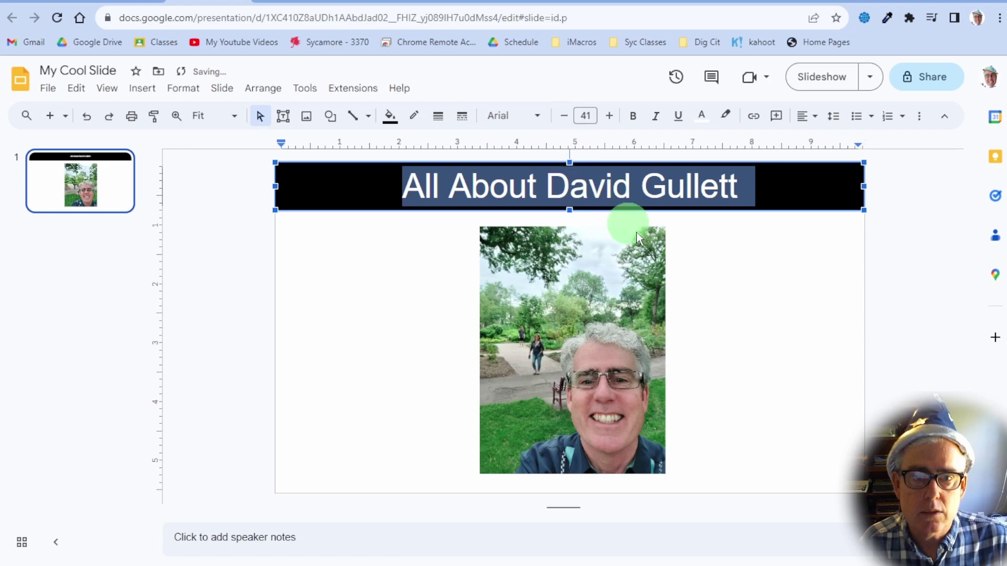
pyautogui.click(763, 314)
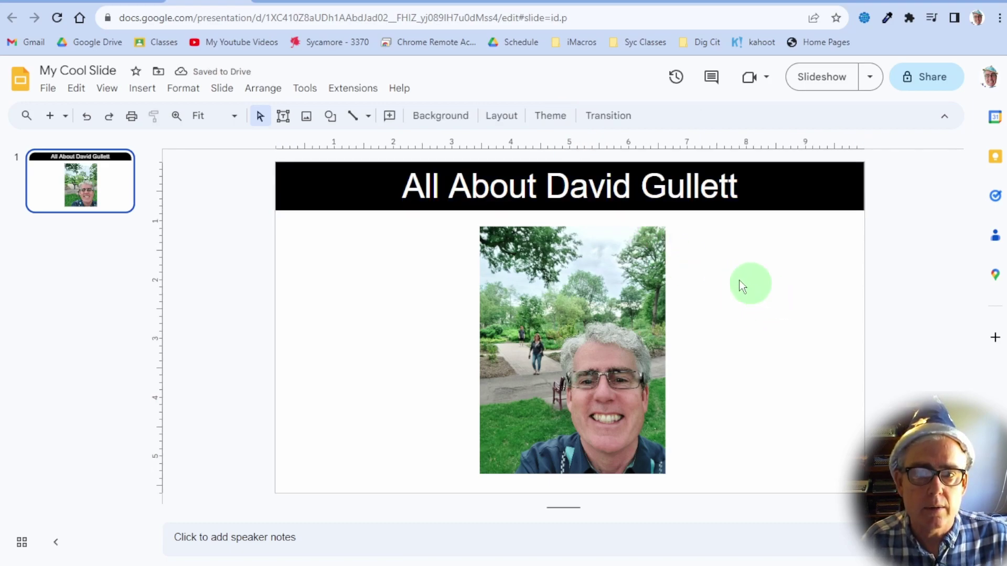